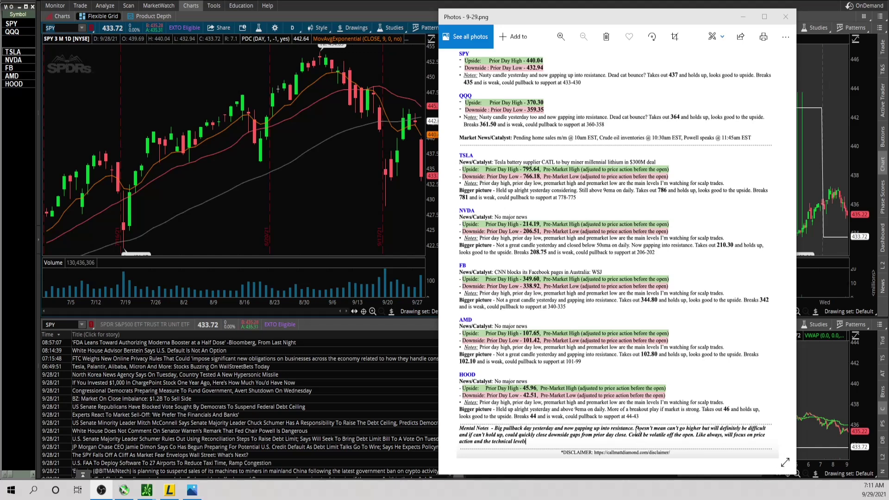
# - Close the notes image and load QQQ into the linked charts and news feed
pyautogui.hotkey('alt', 'Tab')
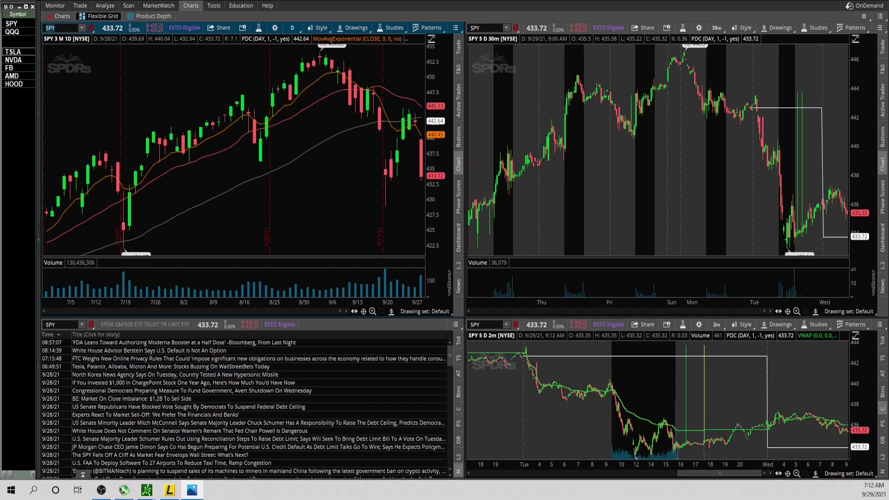
pyautogui.write('QQQ')
pyautogui.press('Return')
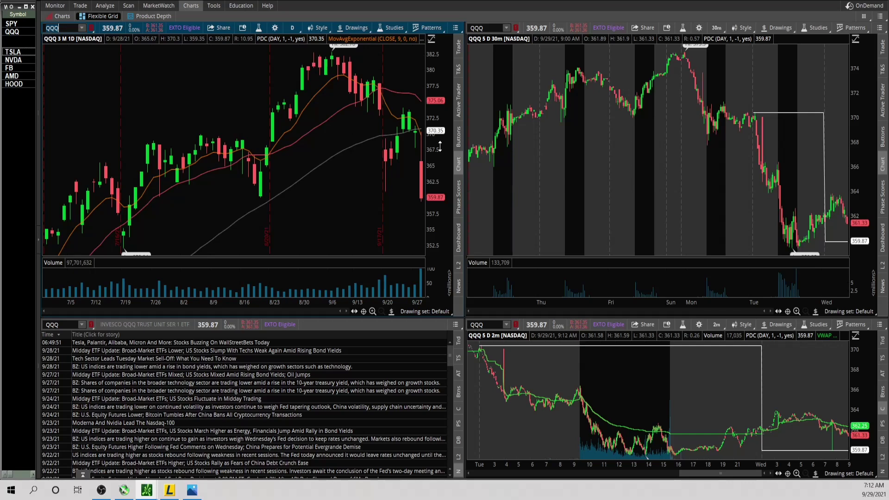
# - Cycle the linked charts through TSLA, then NVDA, ending on FB
pyautogui.write('QQQTSLA')
pyautogui.press('Return')
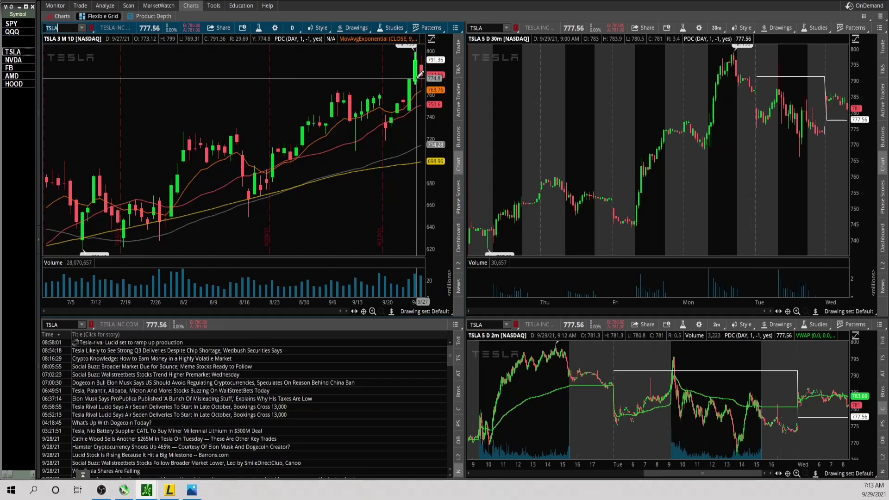
pyautogui.write('NVDA')
pyautogui.press('Return')
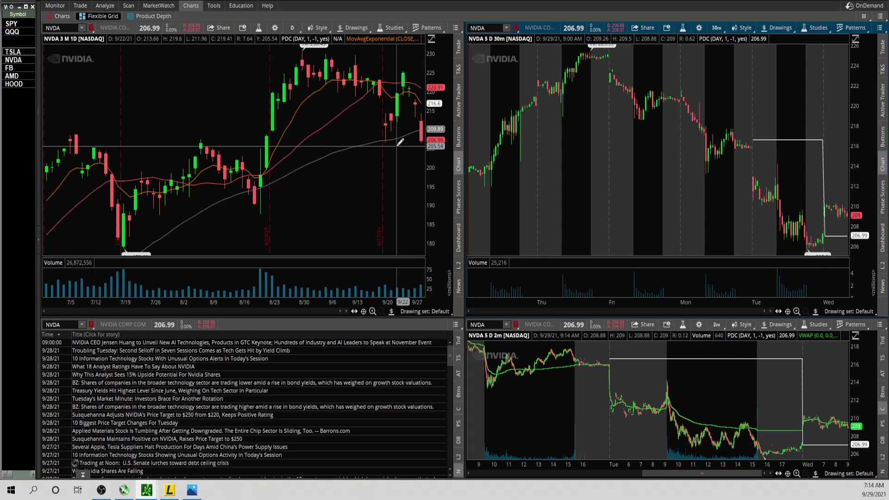
pyautogui.write('FB')
pyautogui.press('Return')
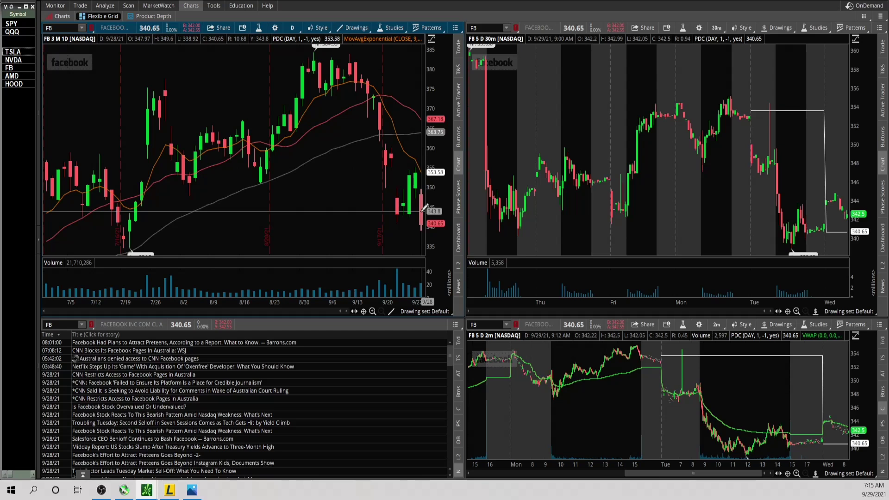
# - Enter AMD in the top-left chart's symbol box to replace FB everywhere
pyautogui.write('AMD')
pyautogui.press('Return')
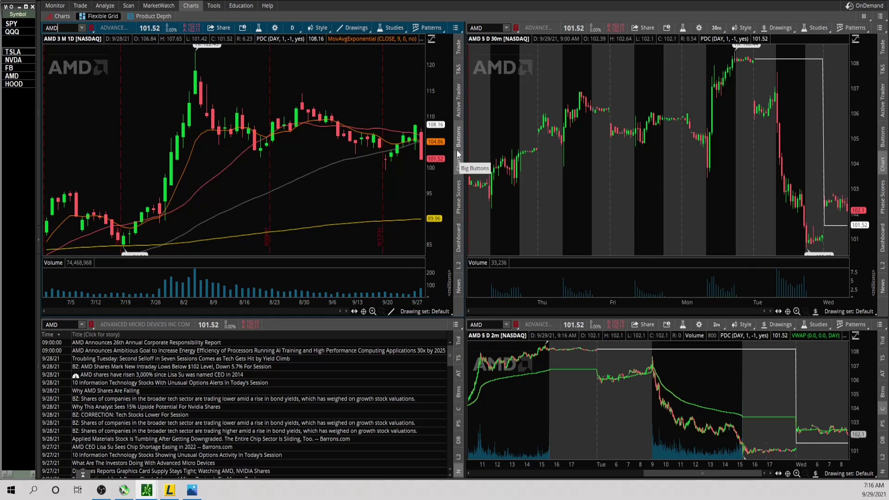
# - Select HOOD in the left symbol watchlist for all linked windows
pyautogui.click(14, 84)
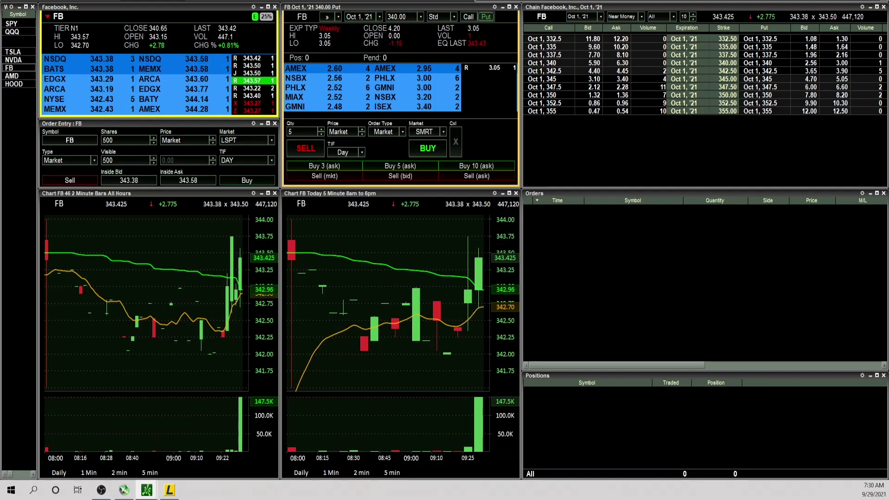
pyautogui.click(22, 51)
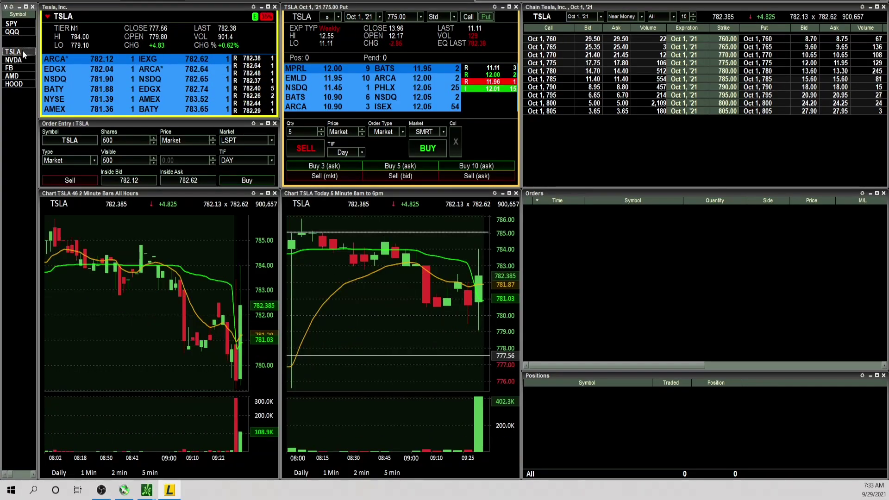
pyautogui.click(21, 59)
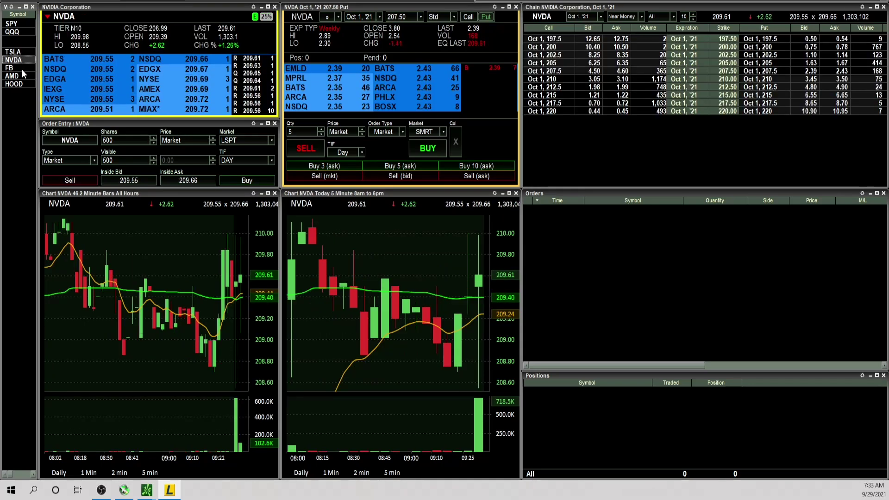
pyautogui.click(21, 68)
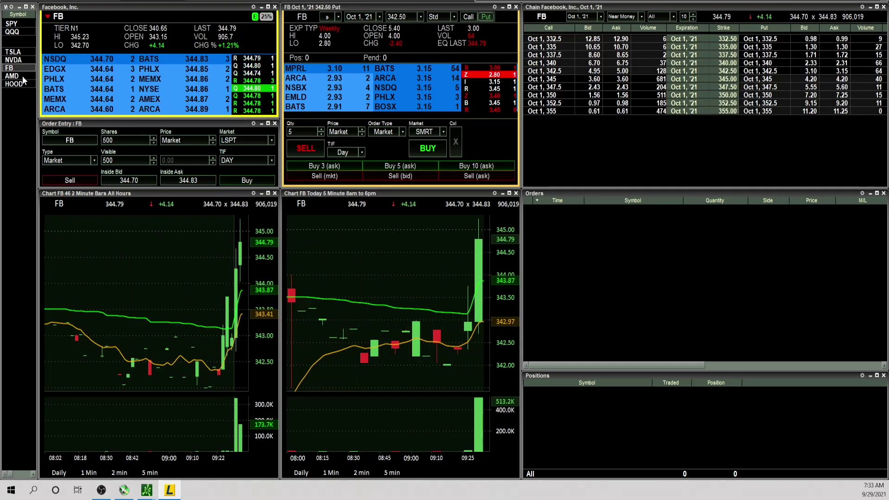
pyautogui.click(22, 76)
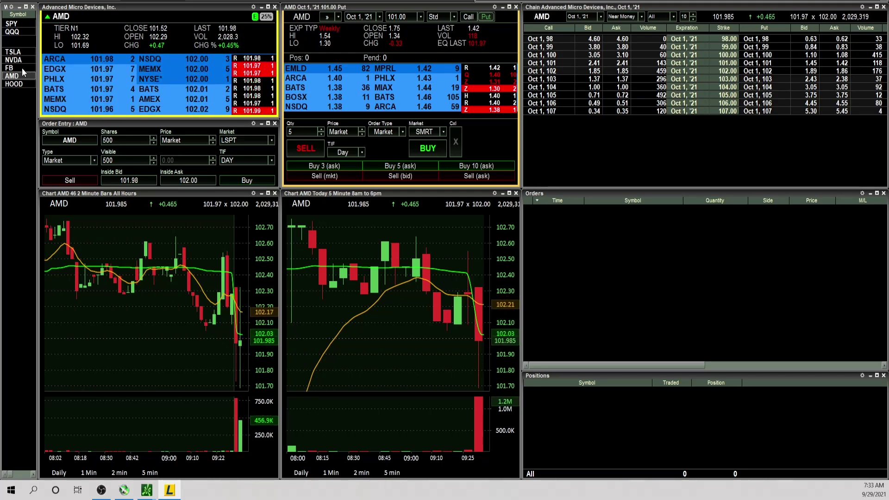
pyautogui.click(21, 68)
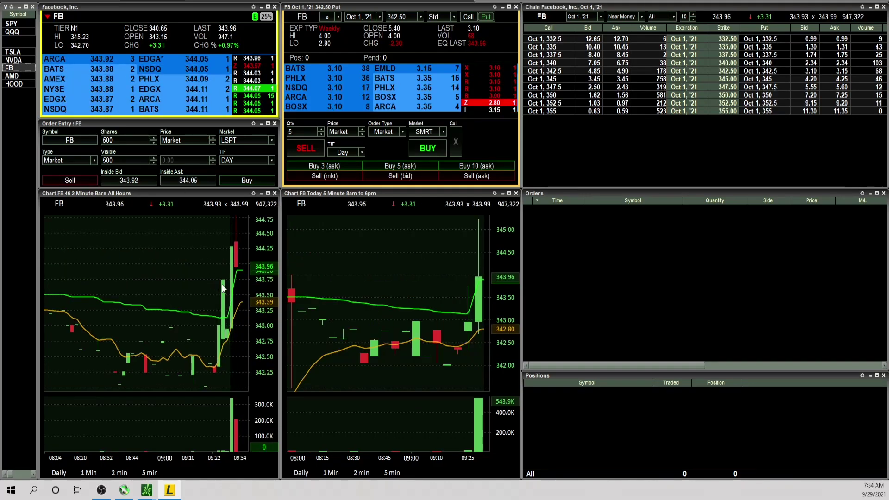
pyautogui.moveTo(262, 248); pyautogui.dragTo(262, 291)
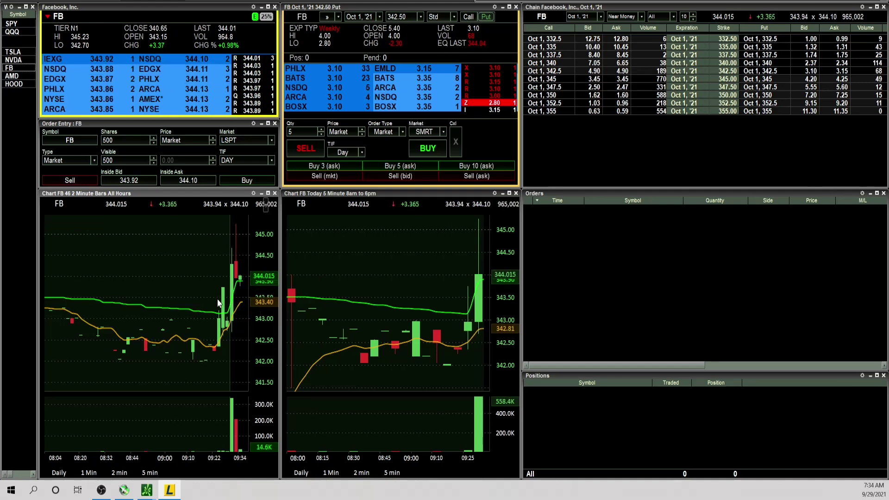
pyautogui.click(839, 71)
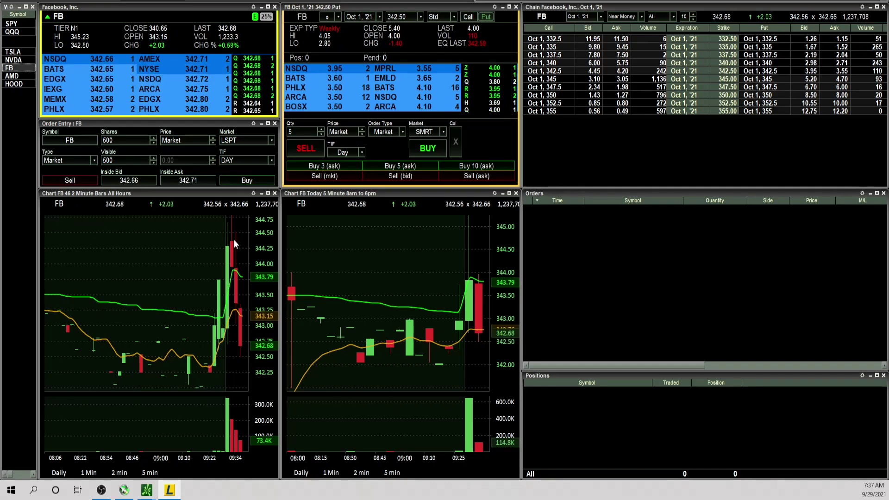
pyautogui.moveTo(235, 306)
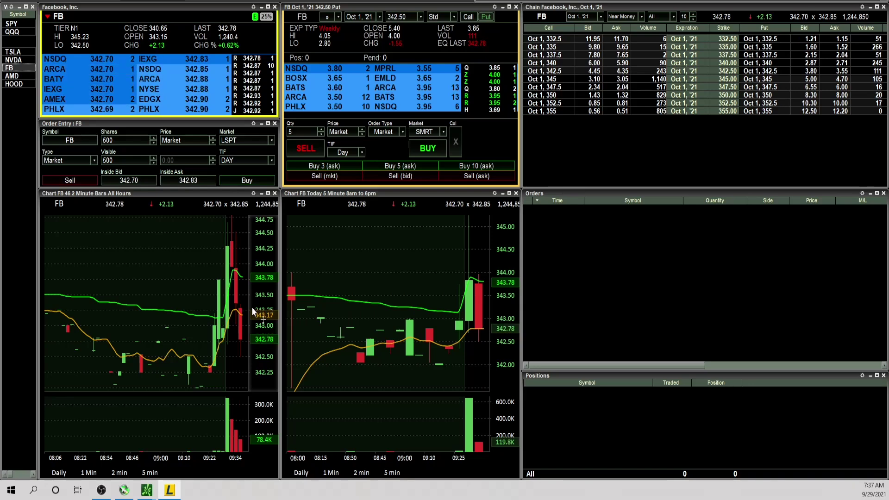
# - Load AMD and sell 500 shares short at market, filled at 101.58
pyautogui.click(12, 76)
pyautogui.click(77, 180)
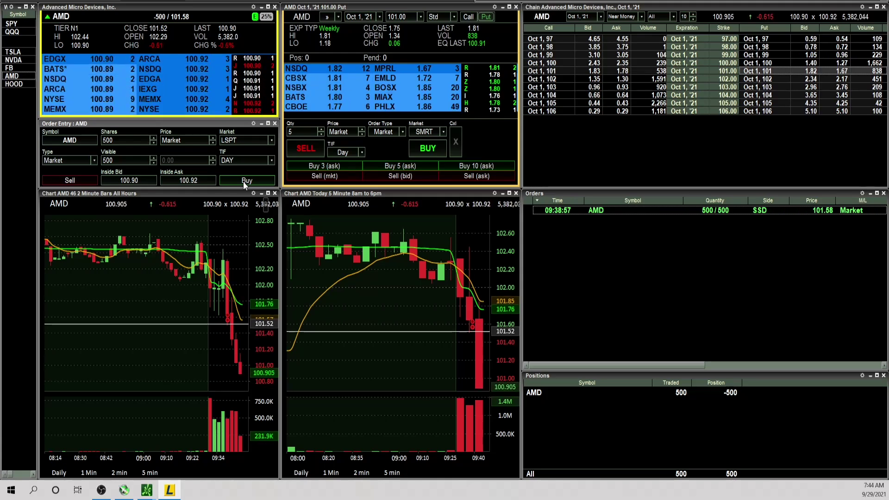
# - Buy 500 AMD at market to cover the short
pyautogui.click(243, 182)
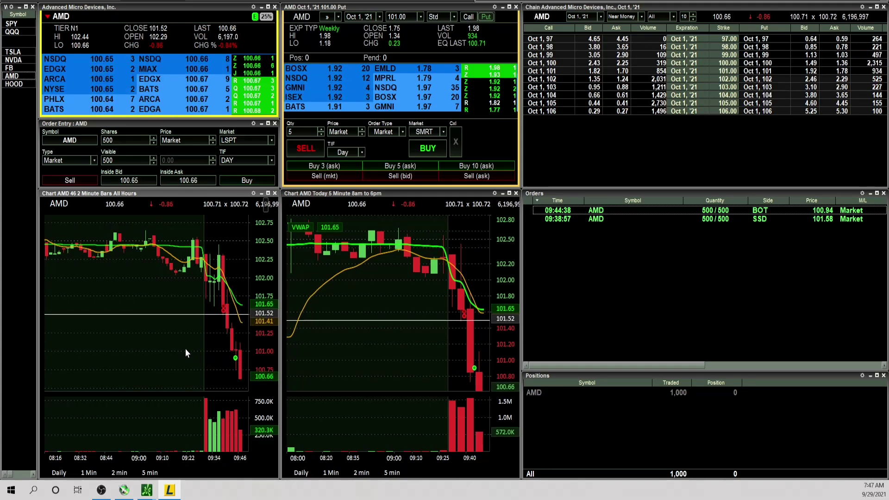
# - Load TSLA, buy 5 Oct 1 785 calls at 12.49, then sell them at 12.70
pyautogui.write('TSLA')
pyautogui.press('Return')
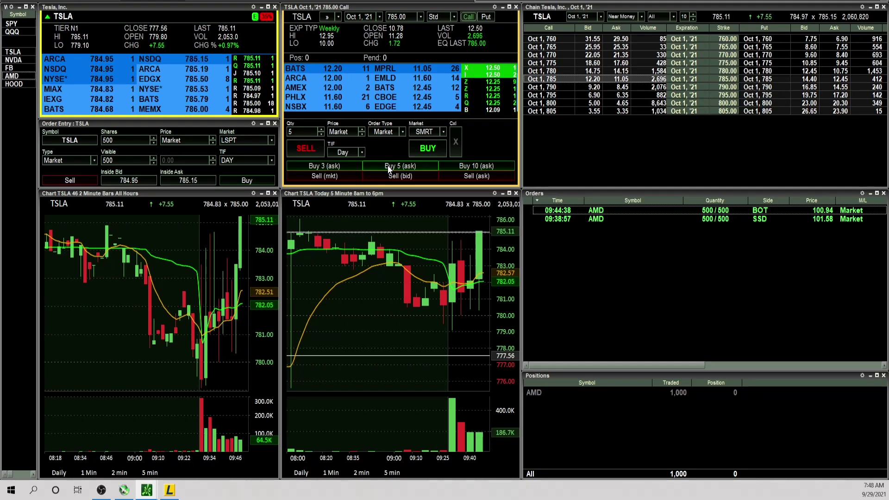
pyautogui.click(388, 165)
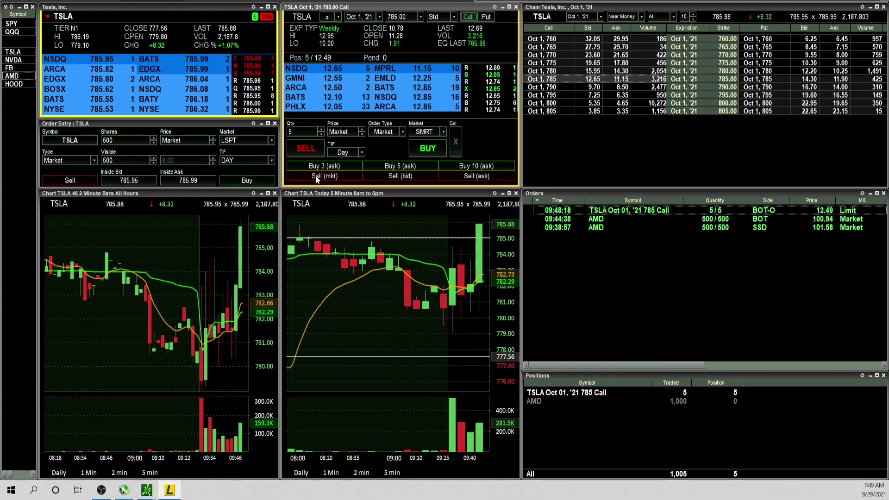
pyautogui.click(316, 177)
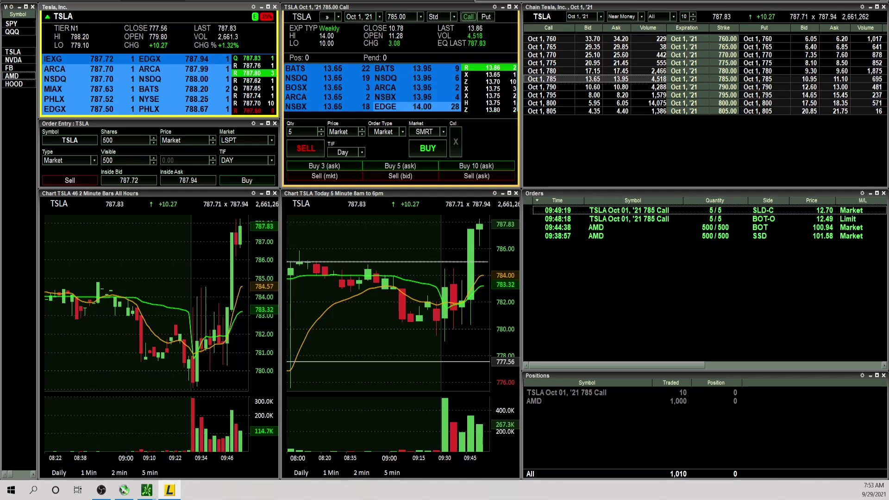
# - Load SPY, then QQQ, from the symbol watchlist into the linked windows
pyautogui.click(26, 22)
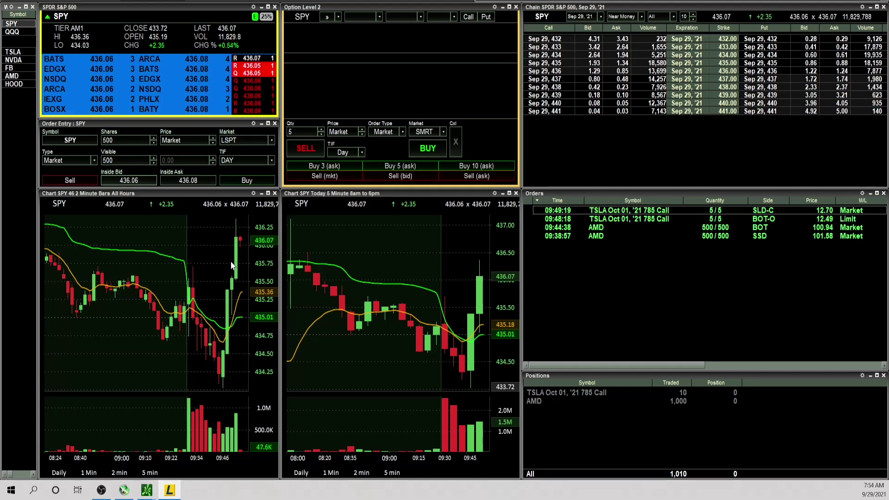
pyautogui.click(20, 32)
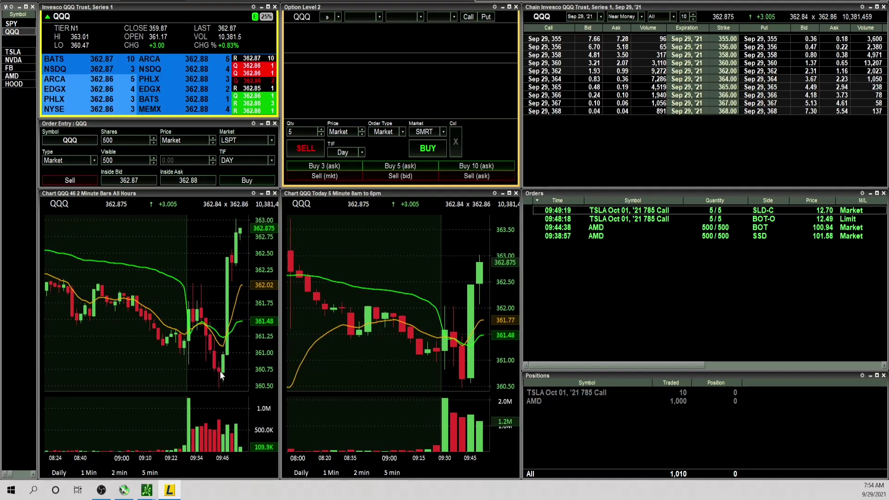
# - Step the linked windows through TSLA, NVDA, FB, AMD and HOOD, ending on TSLA
pyautogui.click(14, 52)
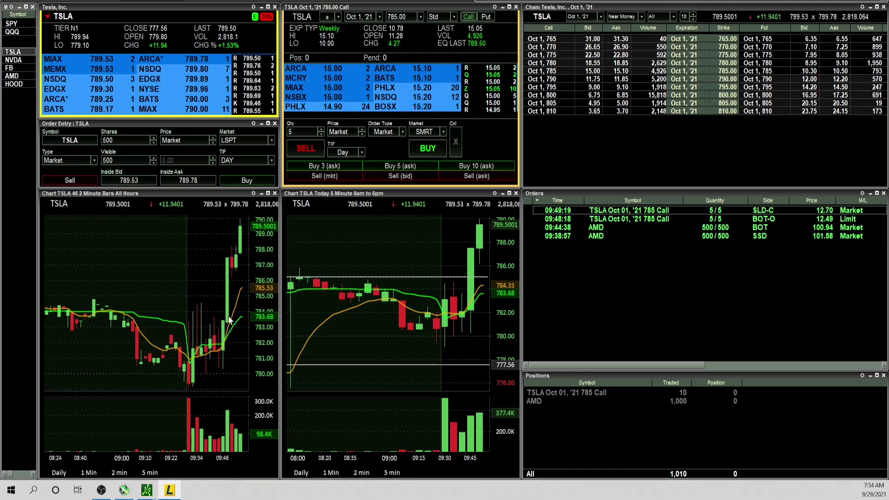
pyautogui.click(26, 60)
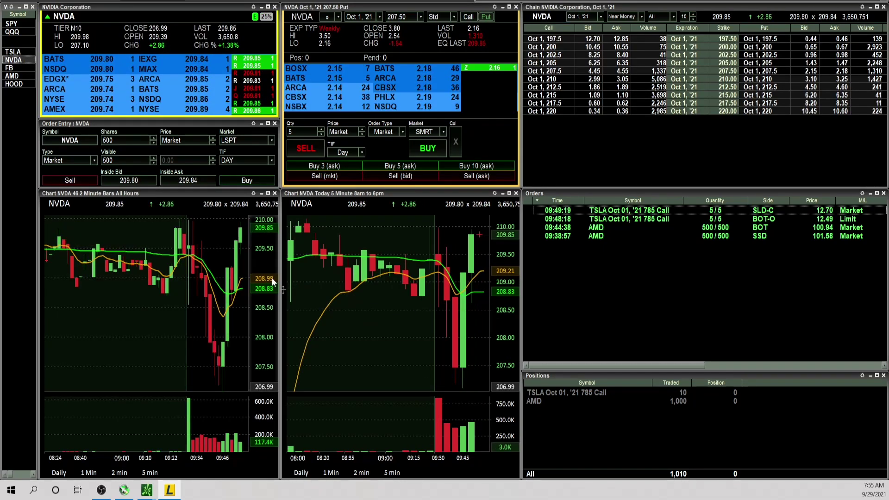
pyautogui.moveTo(271, 276); pyautogui.dragTo(267, 306)
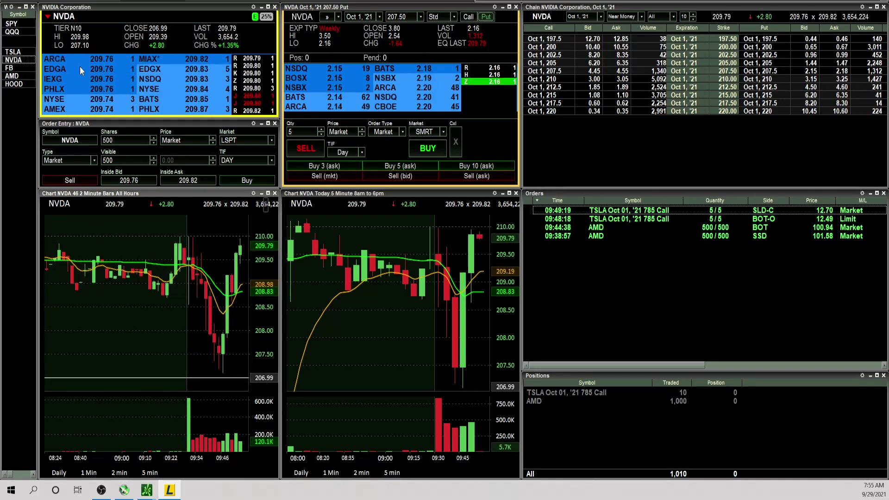
pyautogui.click(24, 68)
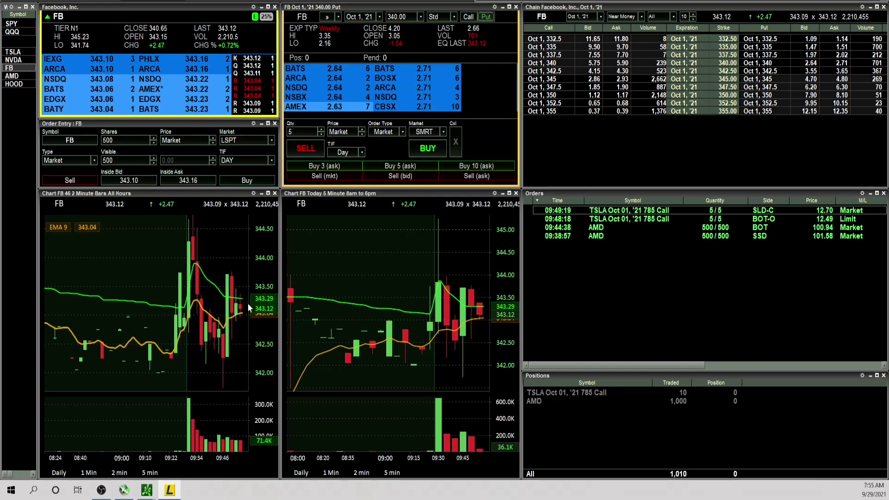
pyautogui.click(26, 77)
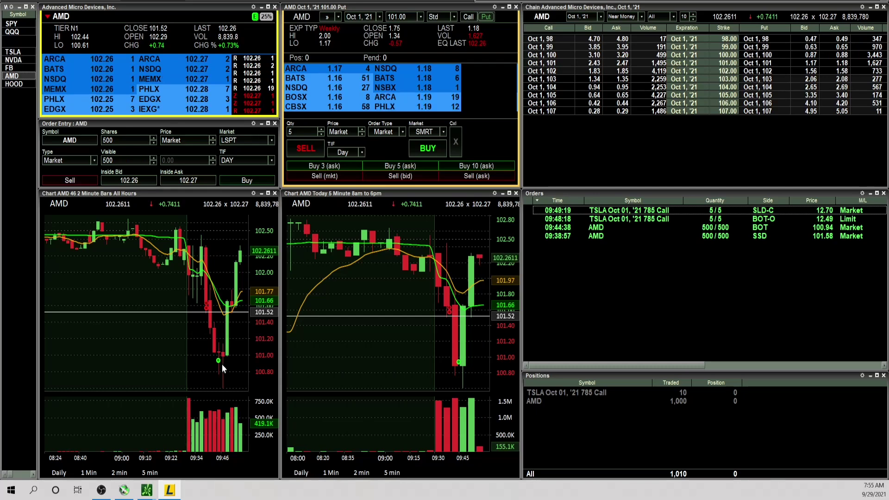
pyautogui.click(20, 82)
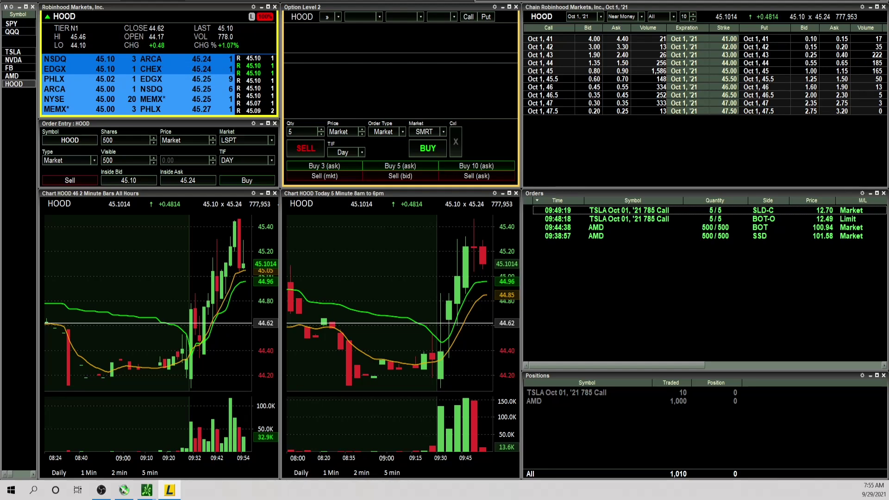
pyautogui.click(24, 52)
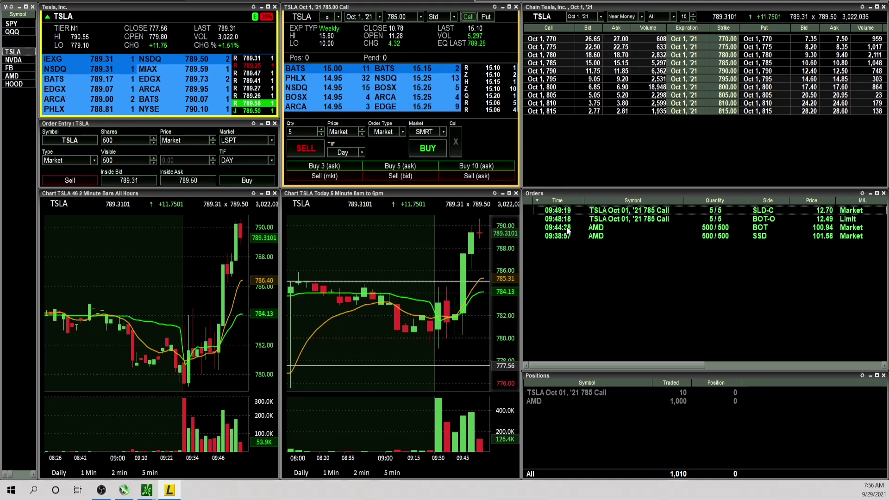
# - Load FB, rescale its chart, and buy 3 Oct 1 '21 340 puts at 3.20
pyautogui.click(9, 69)
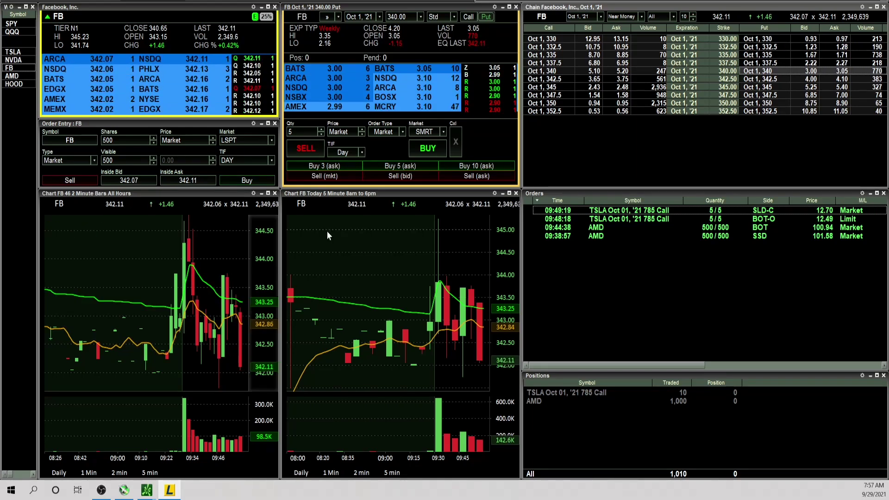
pyautogui.moveTo(269, 240); pyautogui.dragTo(265, 205)
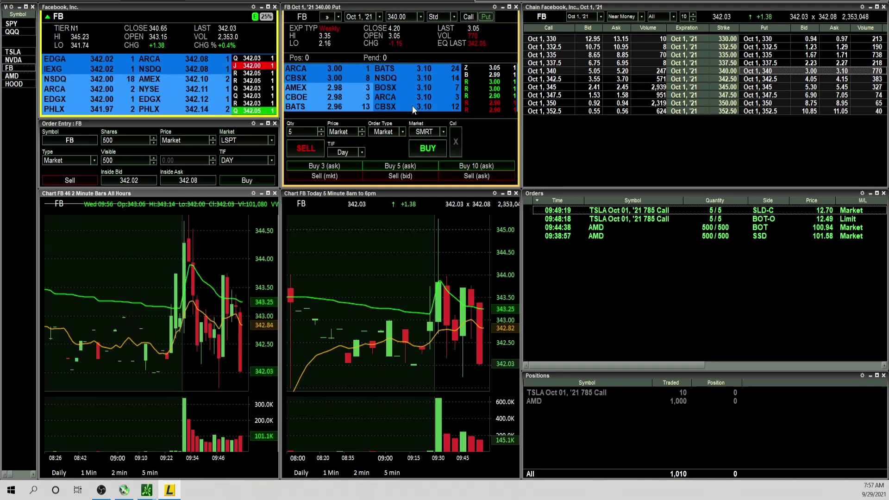
pyautogui.click(343, 165)
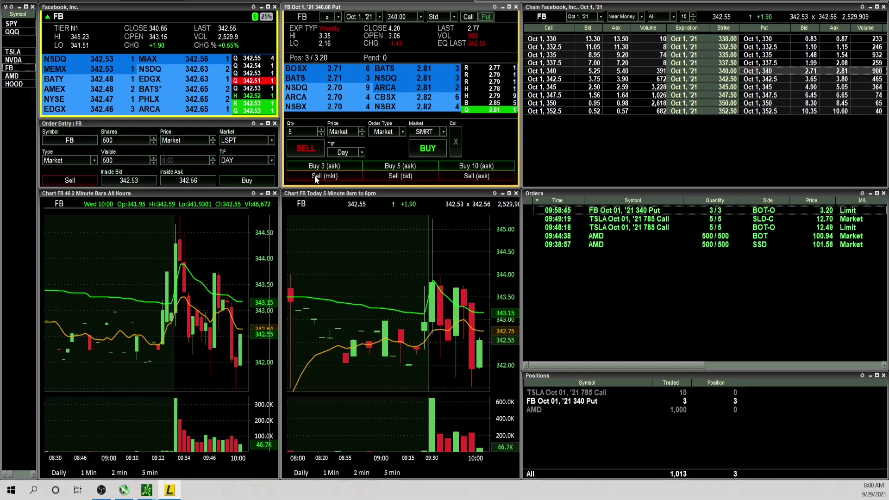
# - Sell the 3 FB Oct 1 '21 340 puts at market, filled at 2.70
pyautogui.click(315, 177)
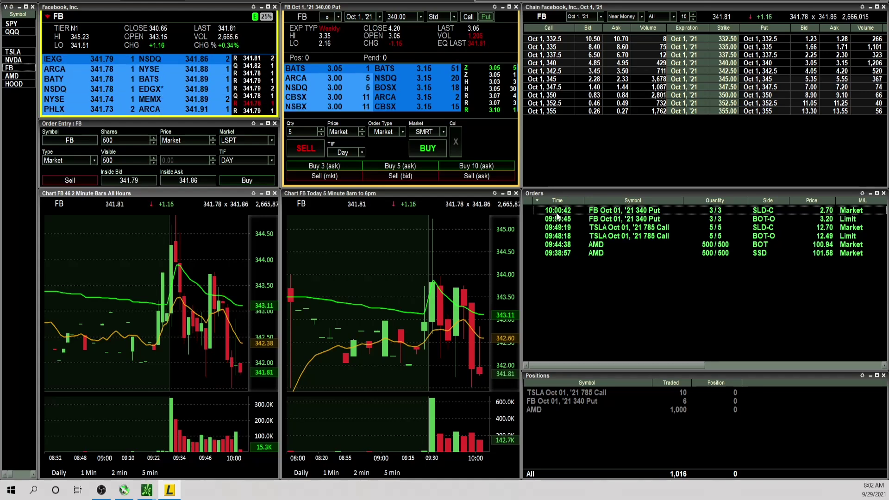
# - Load the saved Orders/Positions/Risers and Fallers layout
pyautogui.click(9, 3)
pyautogui.click(28, 24)
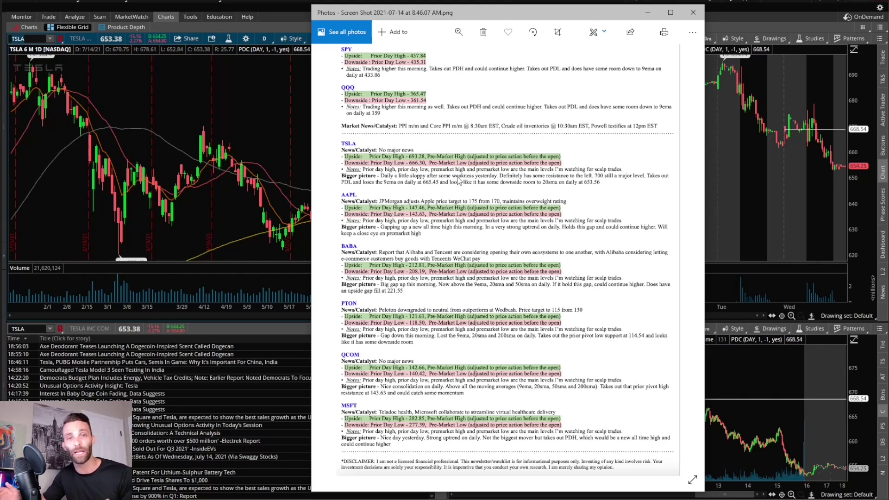
# - Snap the Call Service page beside the $29-per-month Newsletter Watchlist page
pyautogui.hotkey('alt', 'Tab')
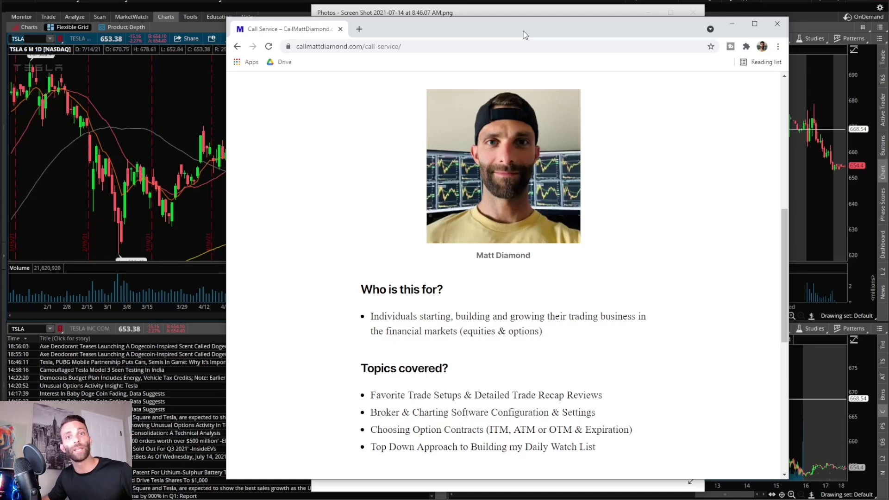
pyautogui.moveTo(524, 35); pyautogui.dragTo(886, 34)
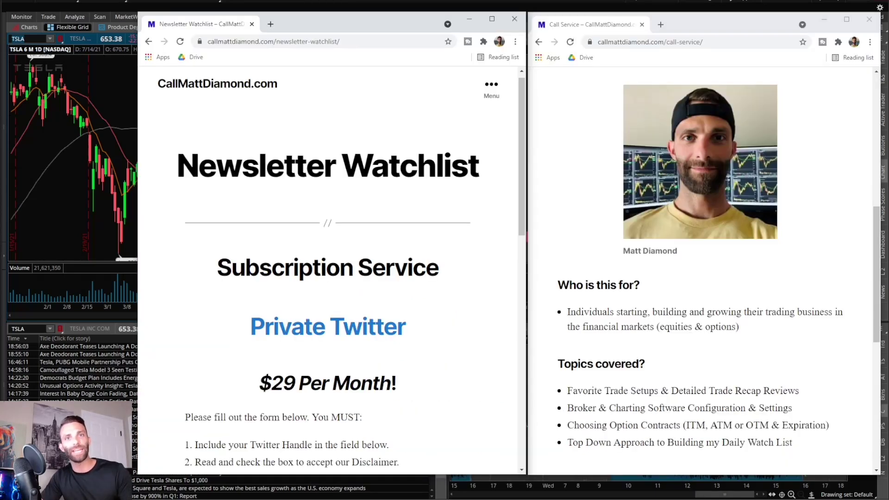